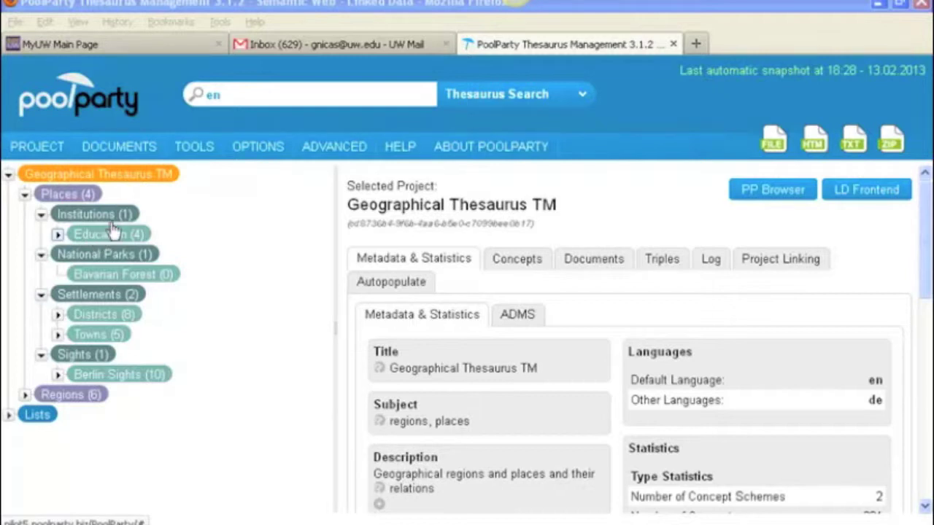
- Select a concept in the tree and scroll its SKOS details, reviewing broader concept Settlements and label boroughs
{"action": "left_click", "coordinate": [104, 216]}
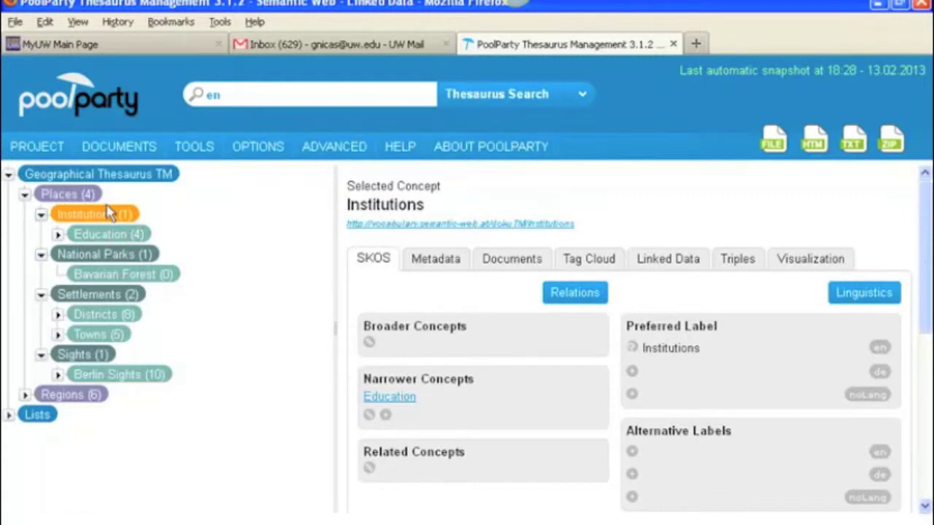
{"action": "scroll", "coordinate": [159, 249], "scroll_direction": "down", "scroll_amount": 1}
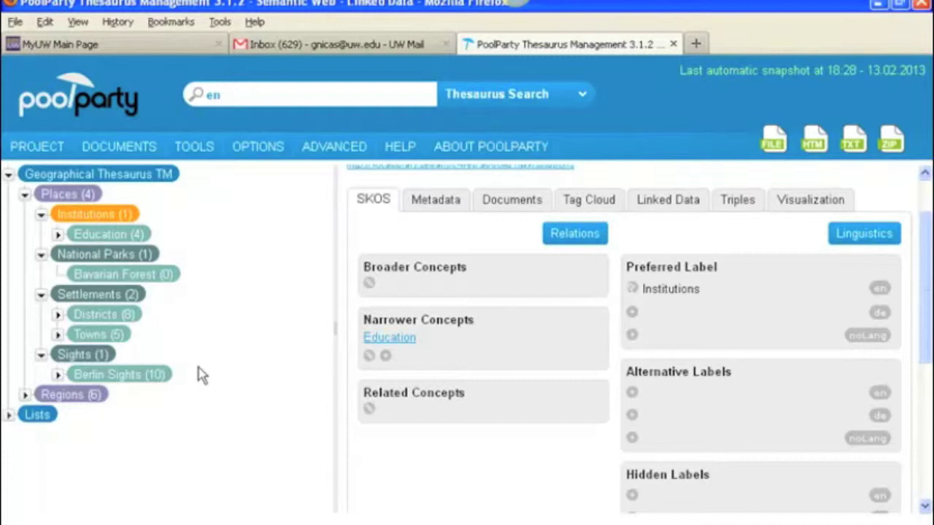
{"action": "scroll", "coordinate": [283, 323], "scroll_direction": "down", "scroll_amount": 1}
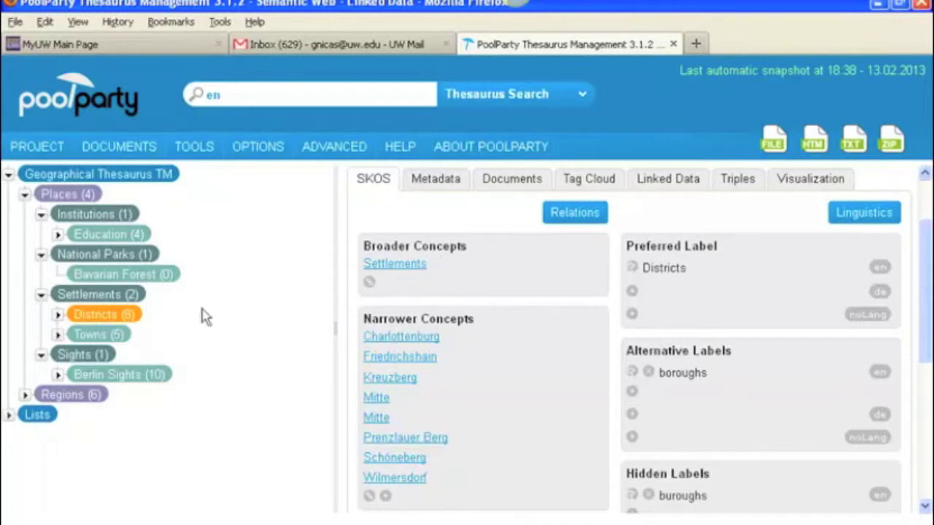
- Expand Districts to list its eight districts, and cancel an edit of its preferred label
{"action": "left_click", "coordinate": [58, 314]}
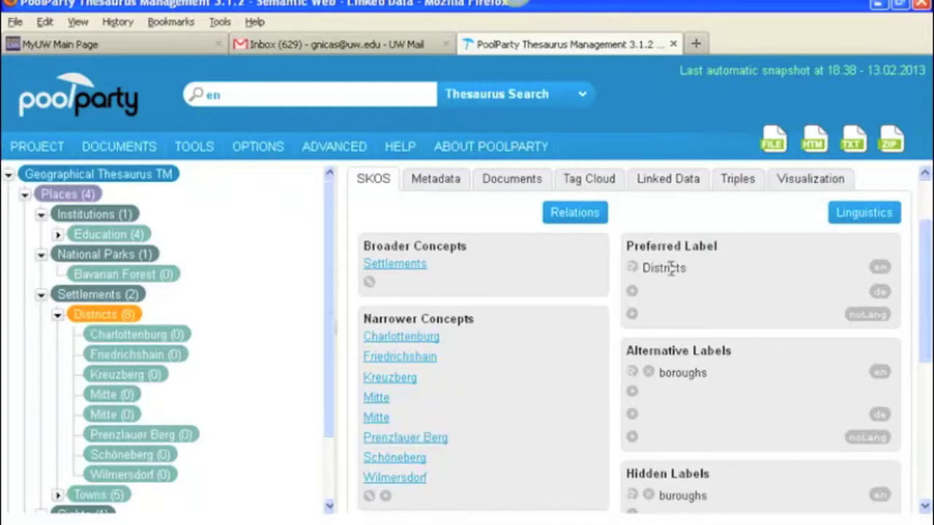
{"action": "left_click", "coordinate": [631, 268]}
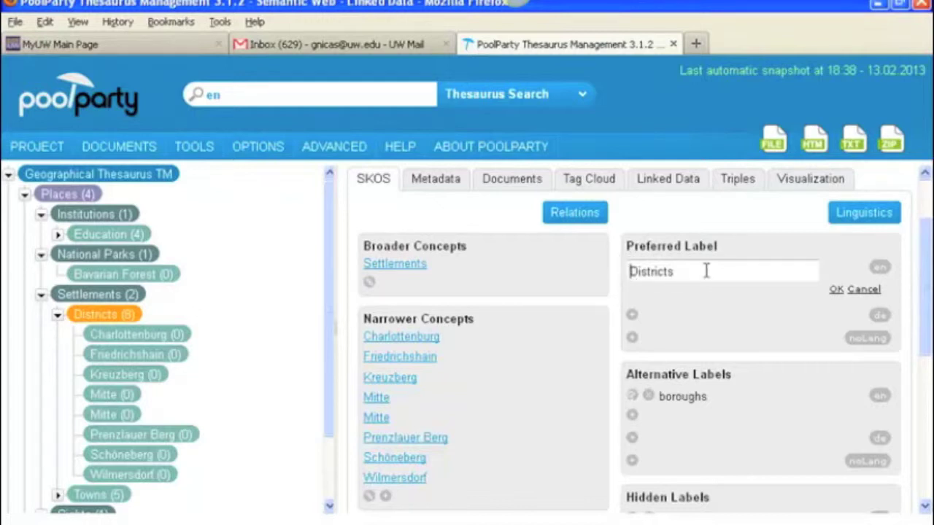
{"action": "left_click", "coordinate": [863, 291]}
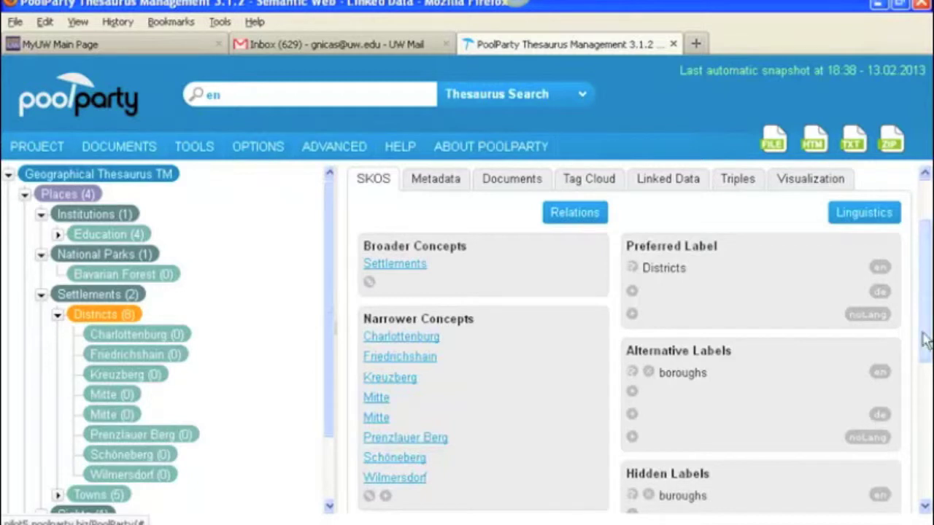
{"action": "left_click_drag", "start_coordinate": [924, 344], "coordinate": [923, 394]}
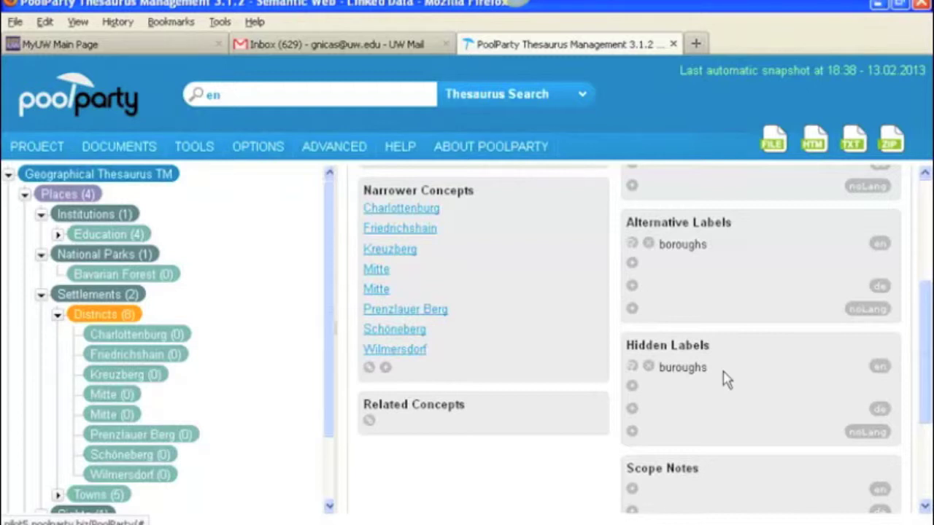
{"action": "scroll", "coordinate": [834, 459], "scroll_direction": "down", "scroll_amount": 4}
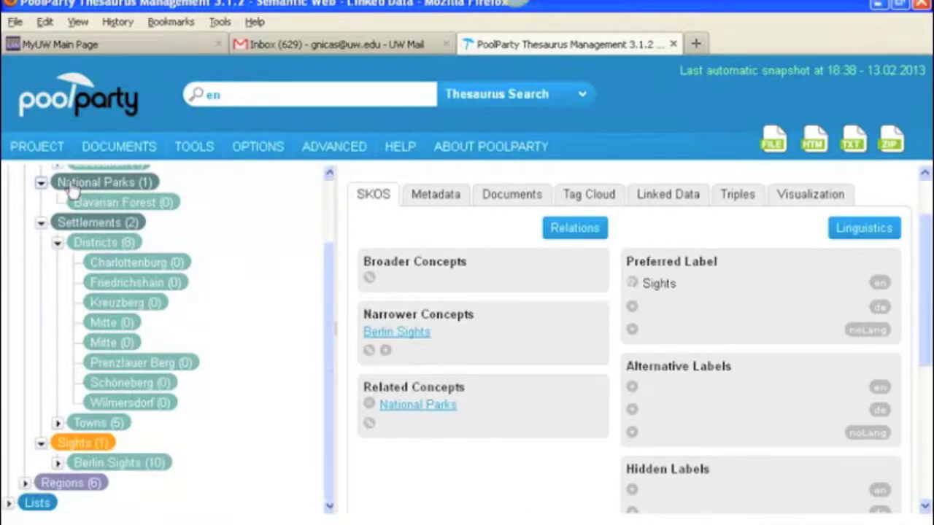
- Start adding 'distric' as a related concept of Sights, then abandon it
{"action": "left_click", "coordinate": [369, 425]}
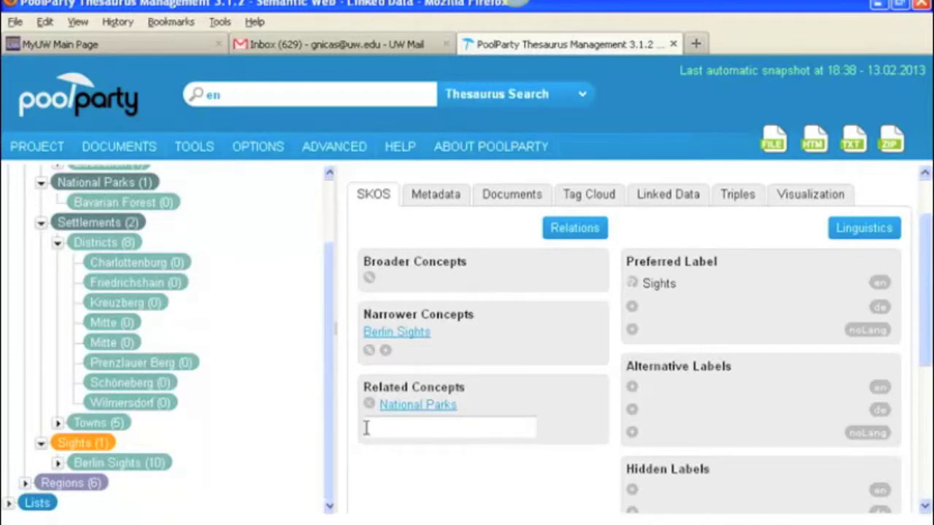
{"action": "type", "text": "distric"}
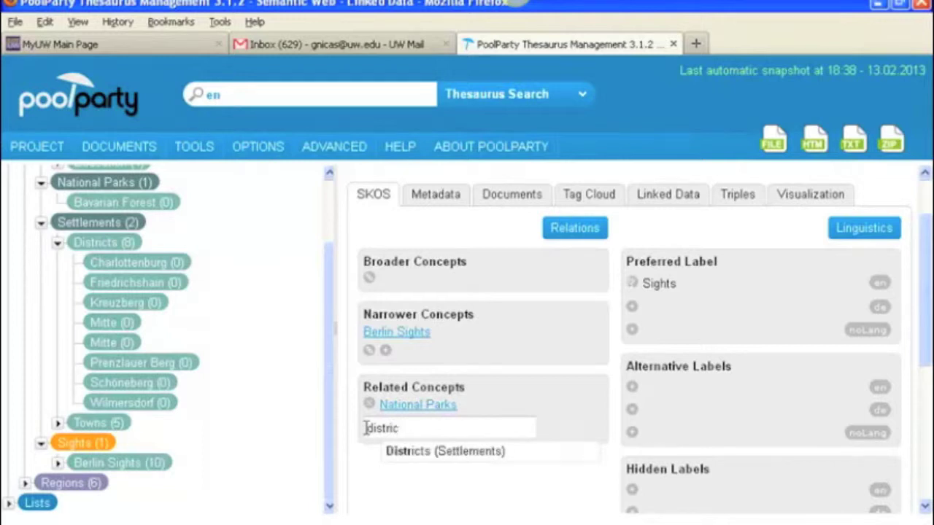
{"action": "left_click", "coordinate": [412, 499]}
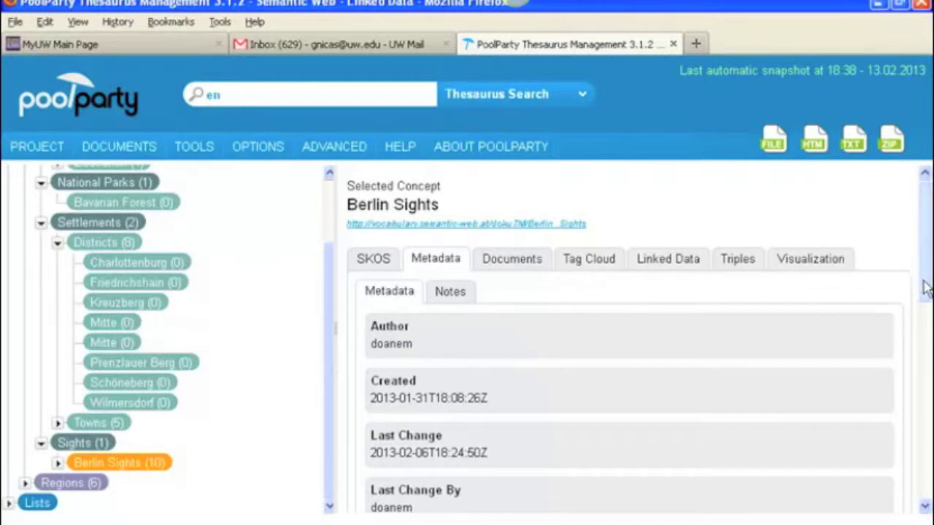
- Scroll through Berlin Sights' metadata fields, then check which note types can be filtered
{"action": "left_click_drag", "start_coordinate": [922, 287], "coordinate": [925, 336]}
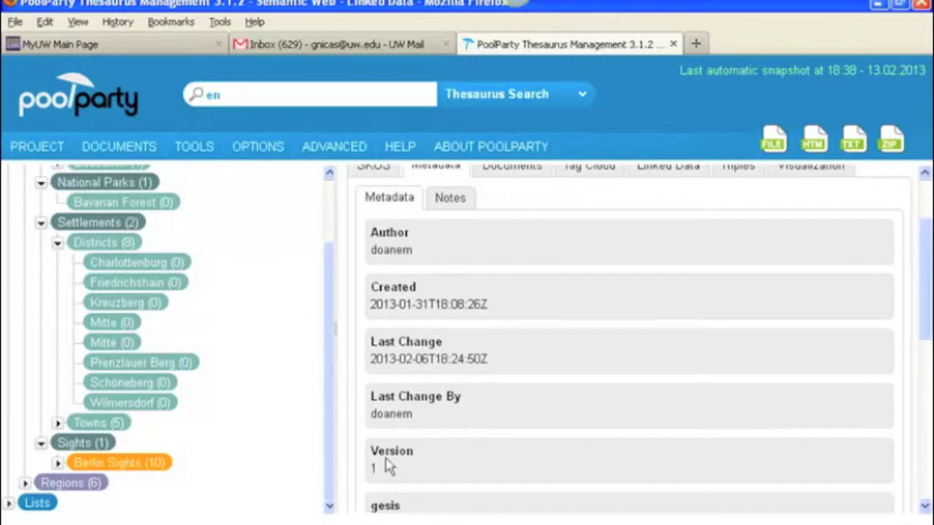
{"action": "left_click_drag", "start_coordinate": [920, 310], "coordinate": [883, 386]}
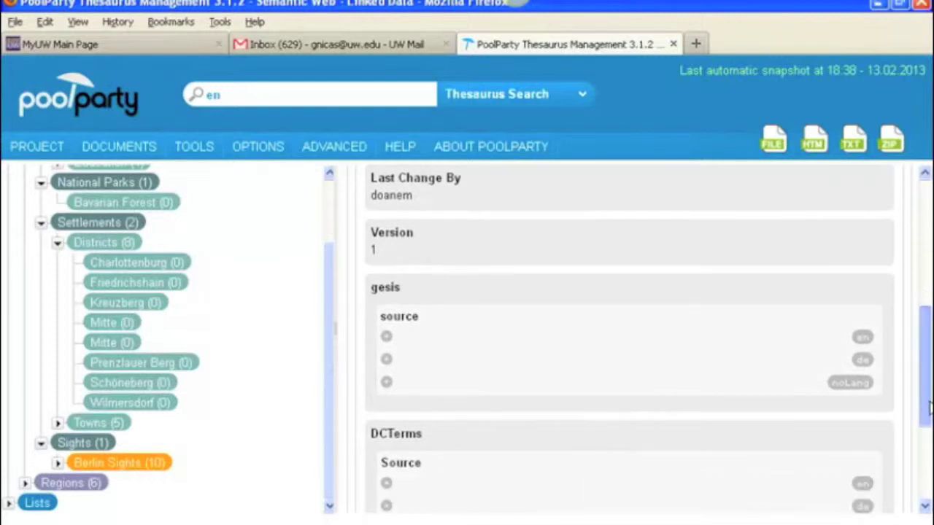
{"action": "left_click_drag", "start_coordinate": [928, 431], "coordinate": [924, 299]}
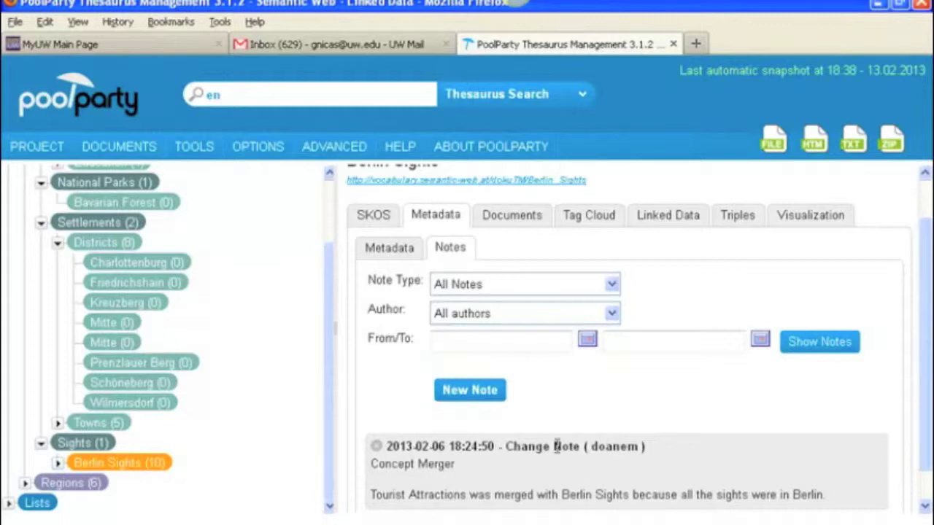
{"action": "left_click", "coordinate": [612, 287]}
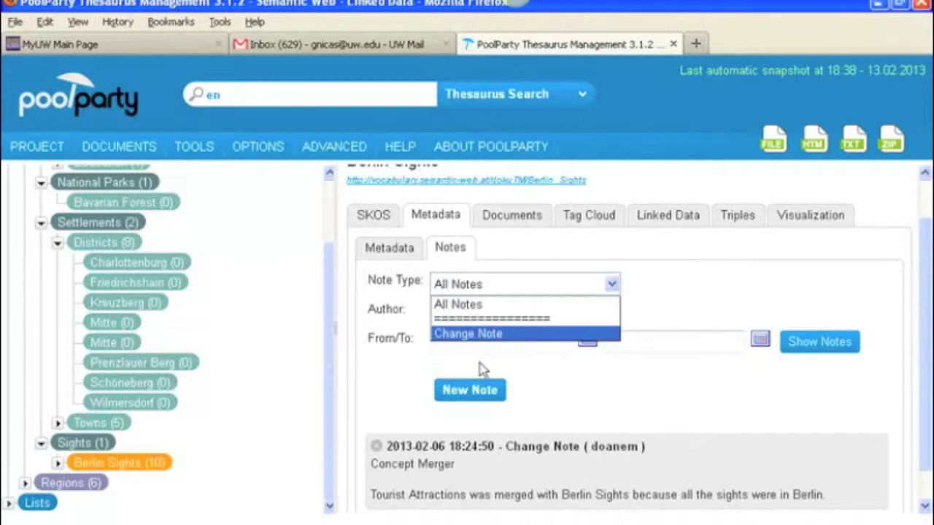
- Review the note filters for type, author and start date, keeping all notes shown
{"action": "left_click", "coordinate": [590, 423]}
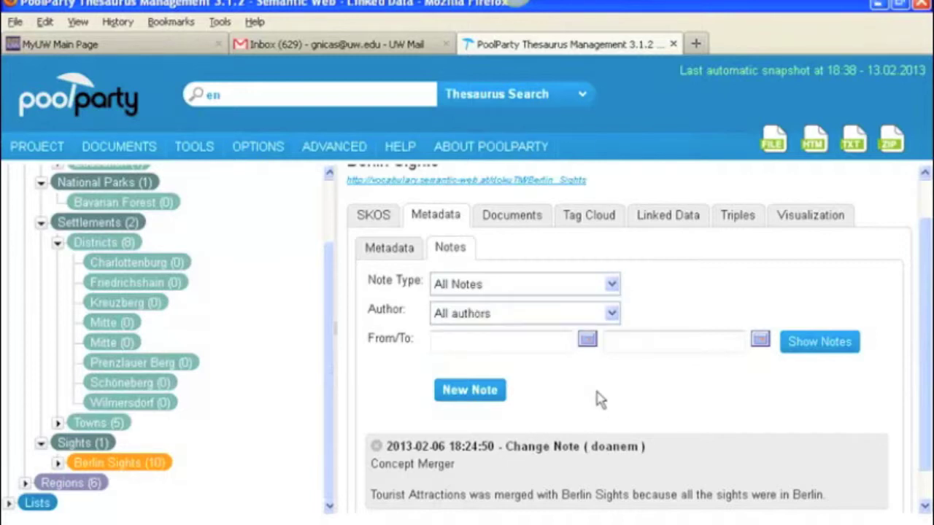
{"action": "left_click", "coordinate": [612, 315]}
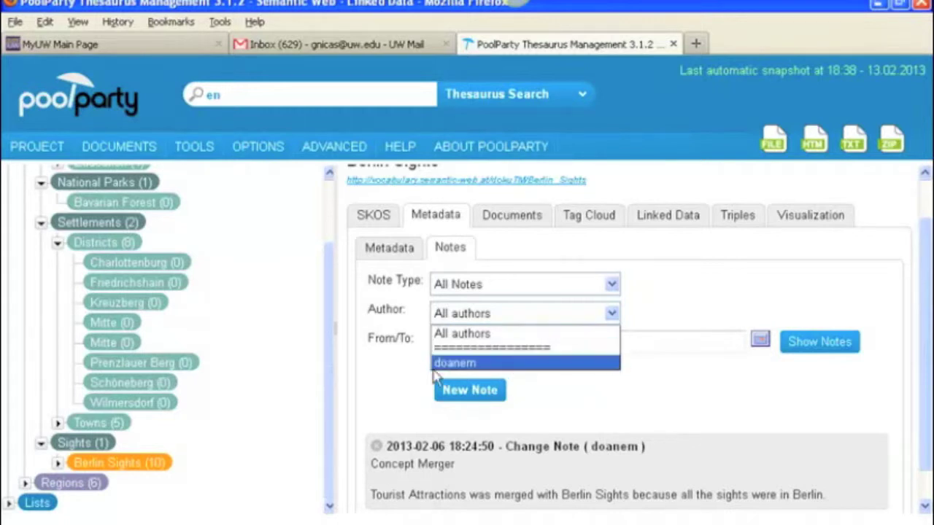
{"action": "left_click", "coordinate": [665, 413]}
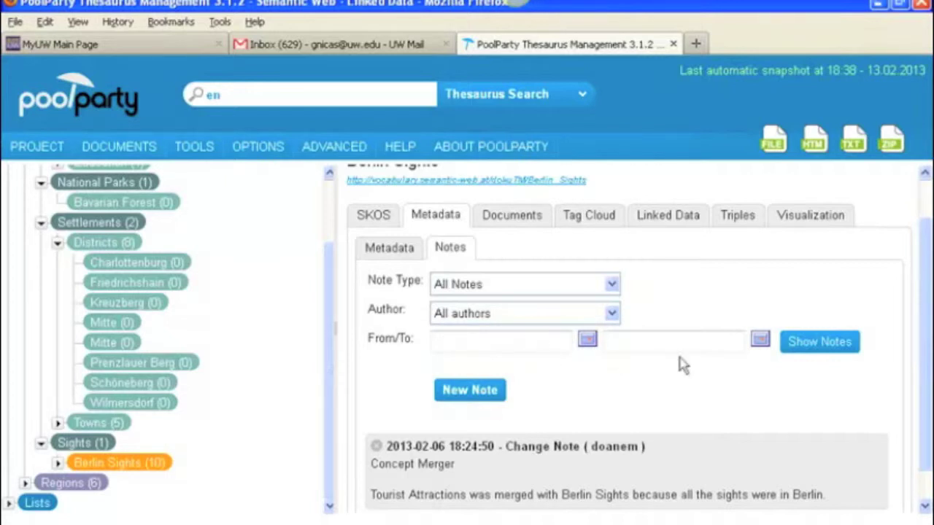
{"action": "left_click", "coordinate": [588, 341]}
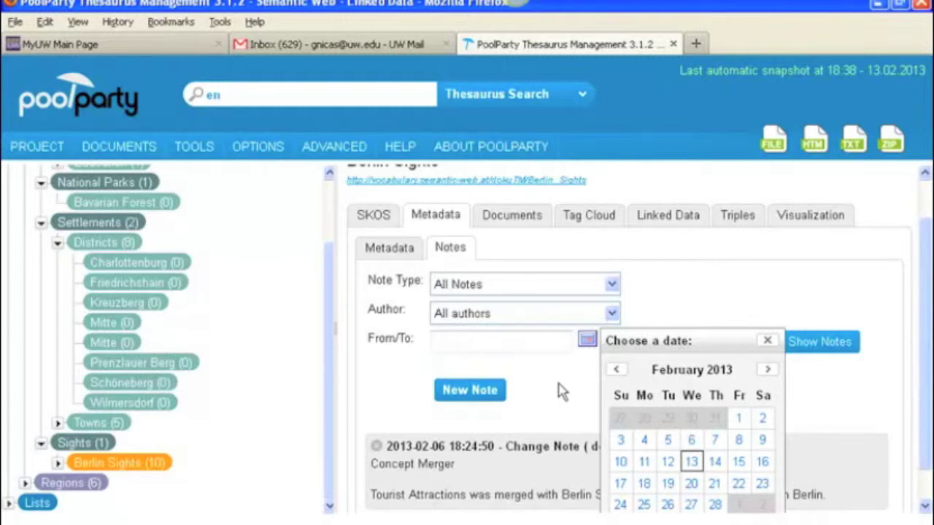
{"action": "left_click", "coordinate": [766, 340]}
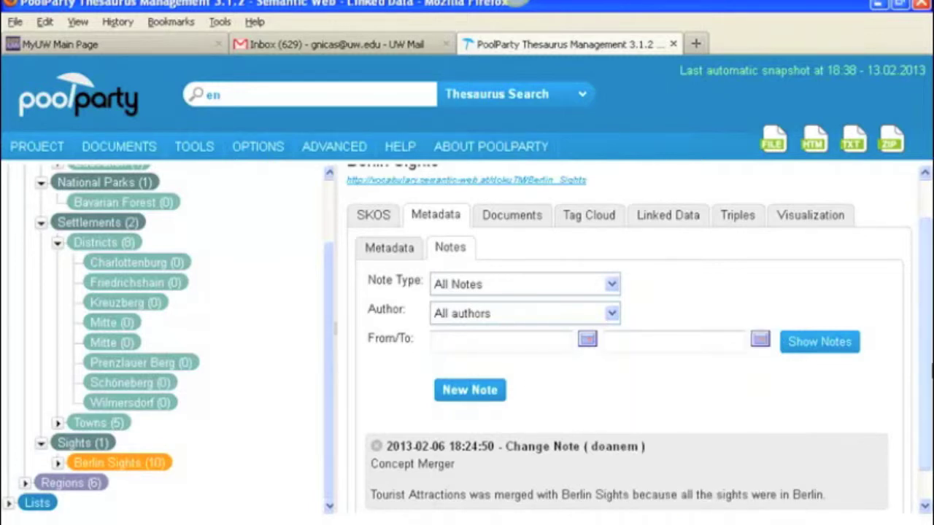
{"action": "left_click_drag", "start_coordinate": [930, 382], "coordinate": [925, 427]}
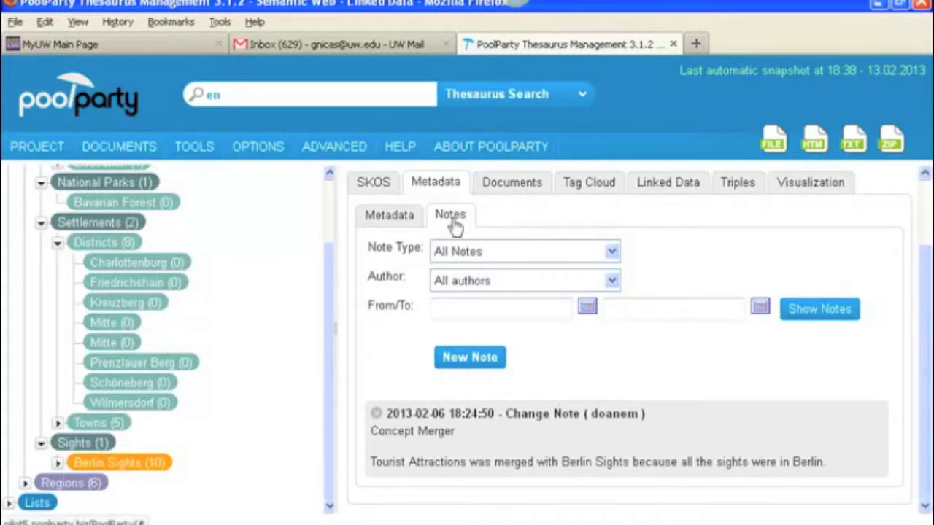
- Start a new note for Berlin Sights, review Change, Editorial and History Note types, then discard it
{"action": "left_click", "coordinate": [464, 362]}
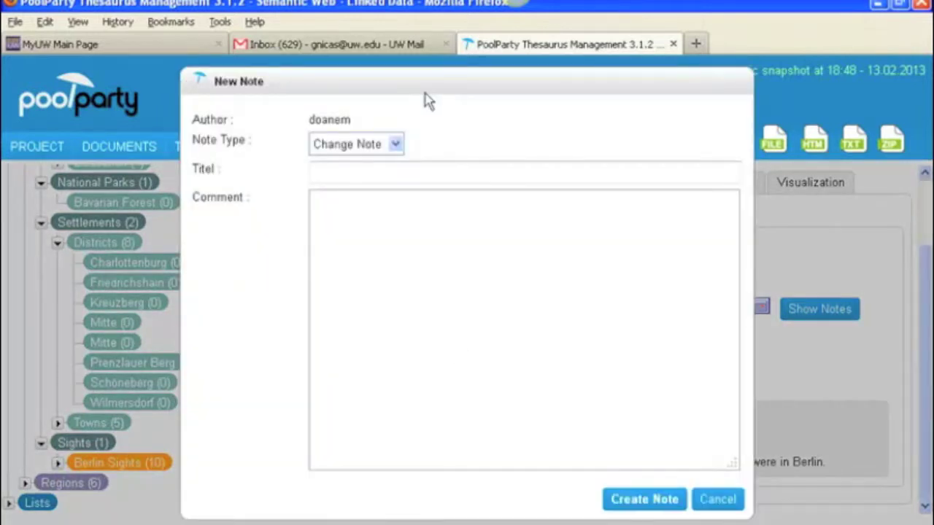
{"action": "left_click", "coordinate": [395, 145]}
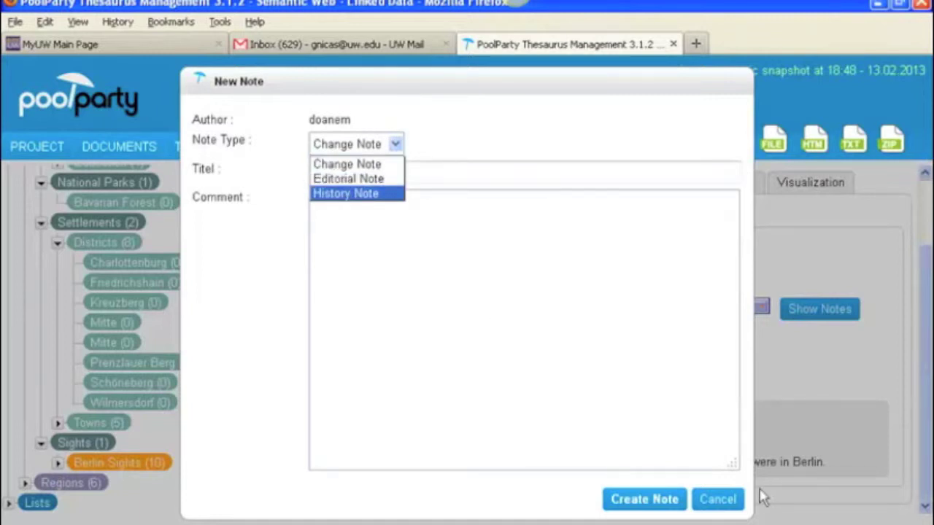
{"action": "left_click", "coordinate": [719, 500]}
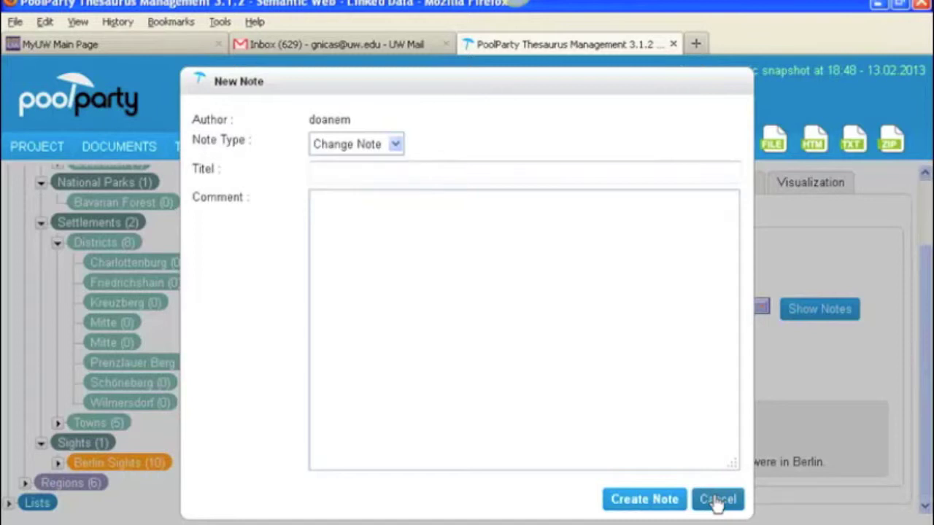
{"action": "left_click", "coordinate": [718, 500]}
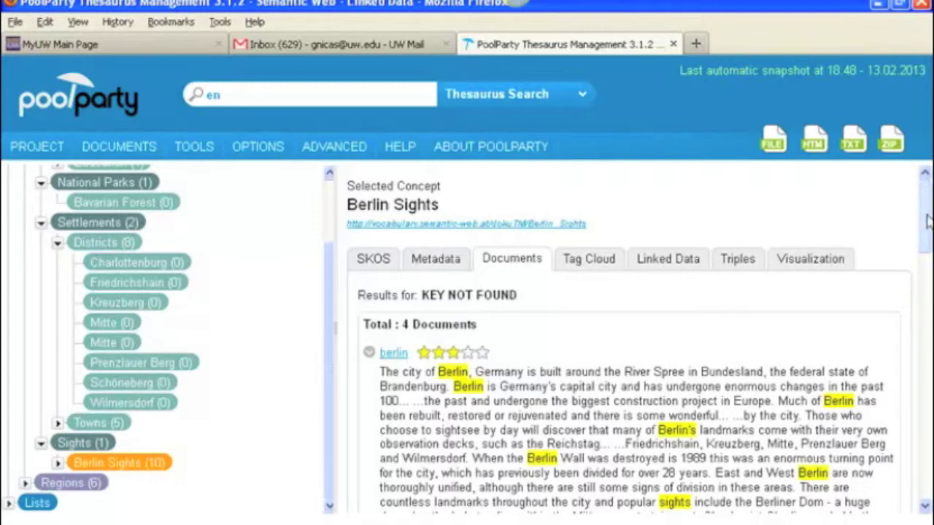
- Scroll through the 4 documents related to Berlin Sights, led by the three-star 'berlin'
{"action": "mouse_move", "coordinate": [926, 222]}
{"action": "left_mouse_down"}
{"action": "mouse_move", "coordinate": [928, 483]}
{"action": "mouse_move", "coordinate": [926, 226]}
{"action": "left_mouse_up"}
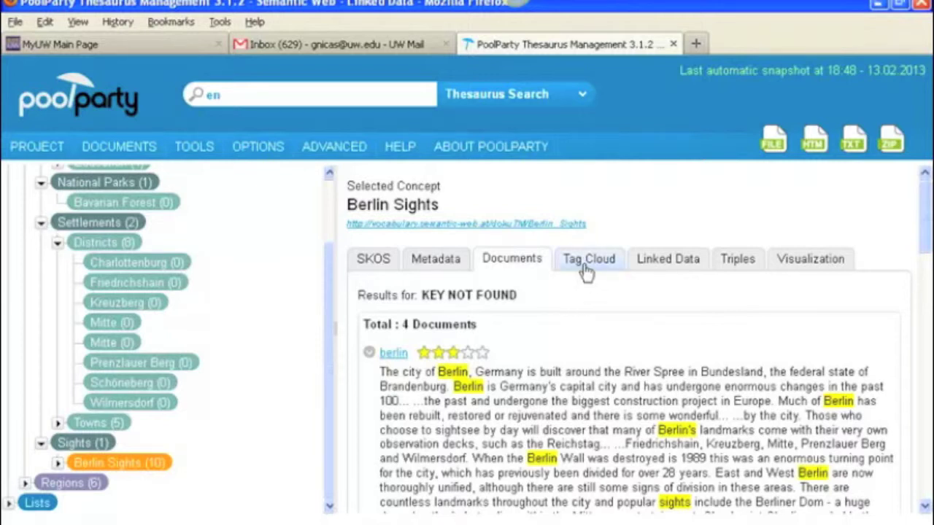
- Show the Charlottenburg concept's tag cloud, then its DBpedia linked data
{"action": "left_click", "coordinate": [139, 263]}
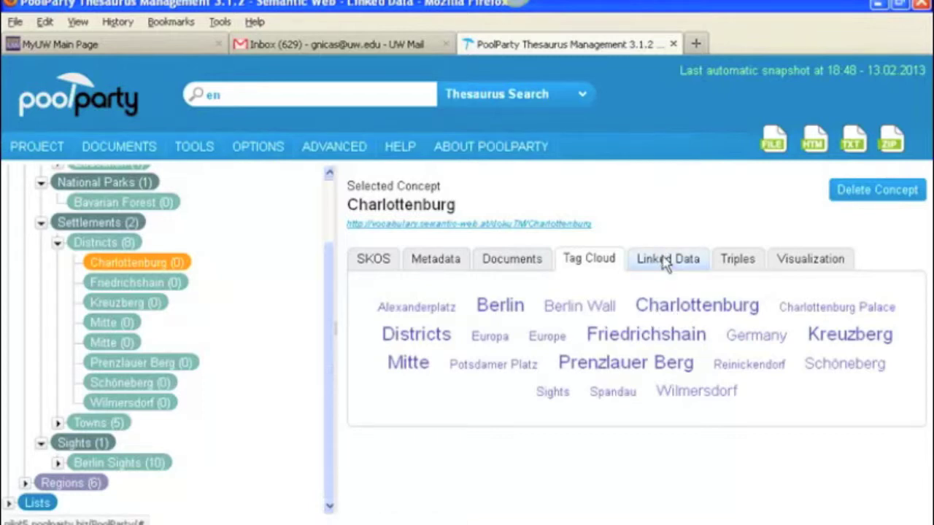
{"action": "left_click", "coordinate": [664, 264]}
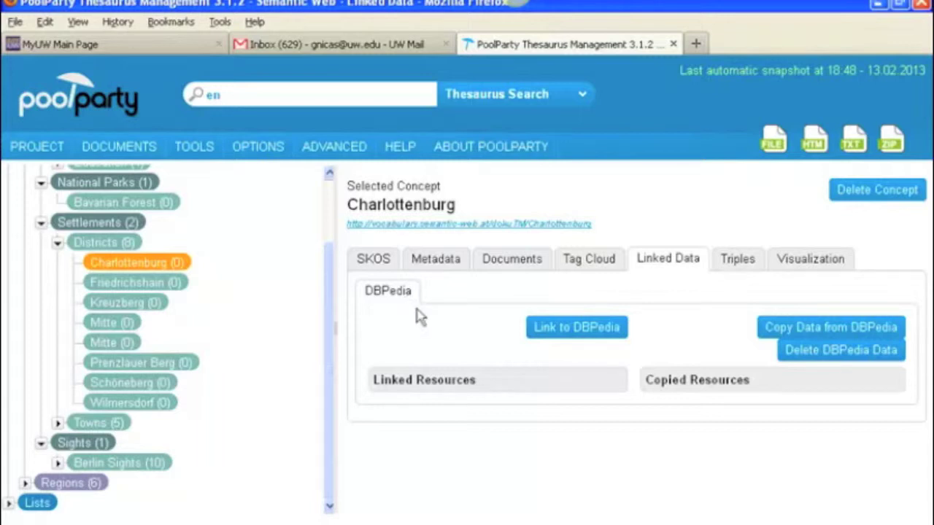
- Look up matching Charlottenburg resources in DBpedia
{"action": "left_click", "coordinate": [574, 341]}
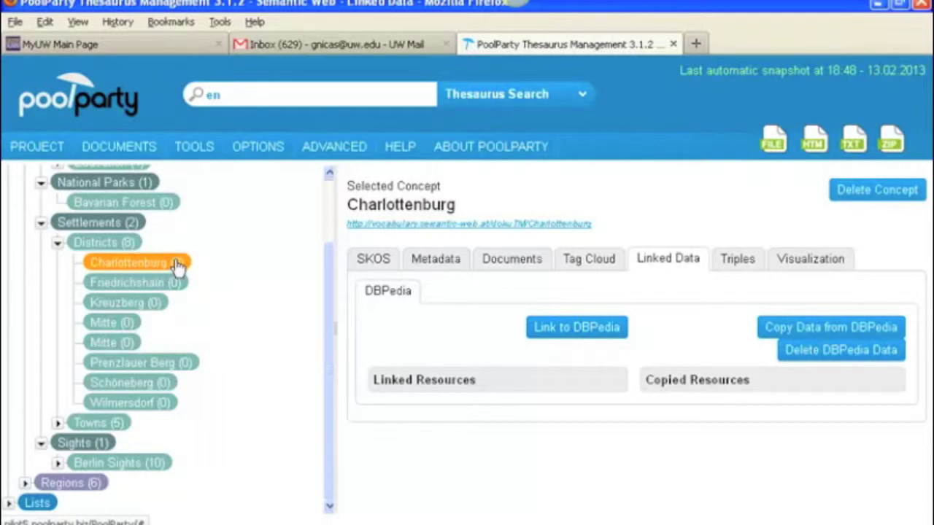
- Map the first DBpedia Charlottenburg result as exactMatch and save the link
{"action": "left_click", "coordinate": [574, 333]}
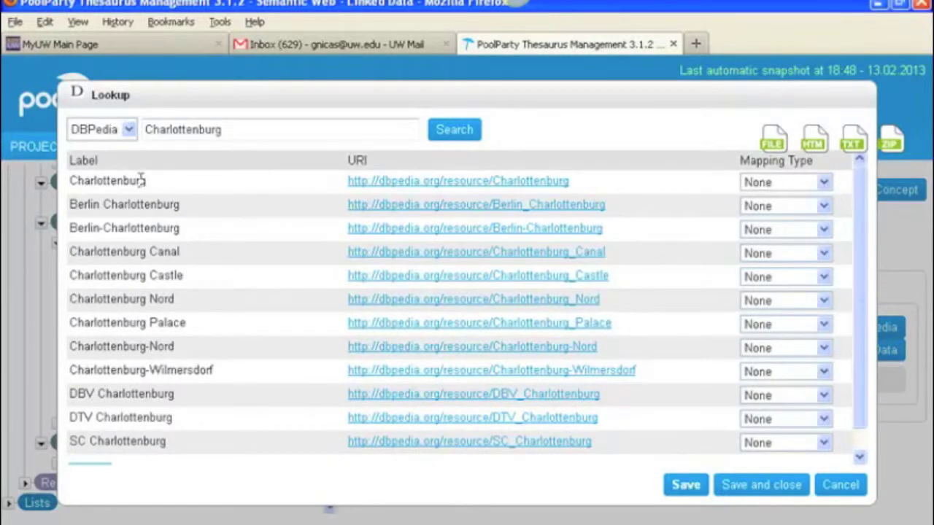
{"action": "left_click", "coordinate": [824, 182]}
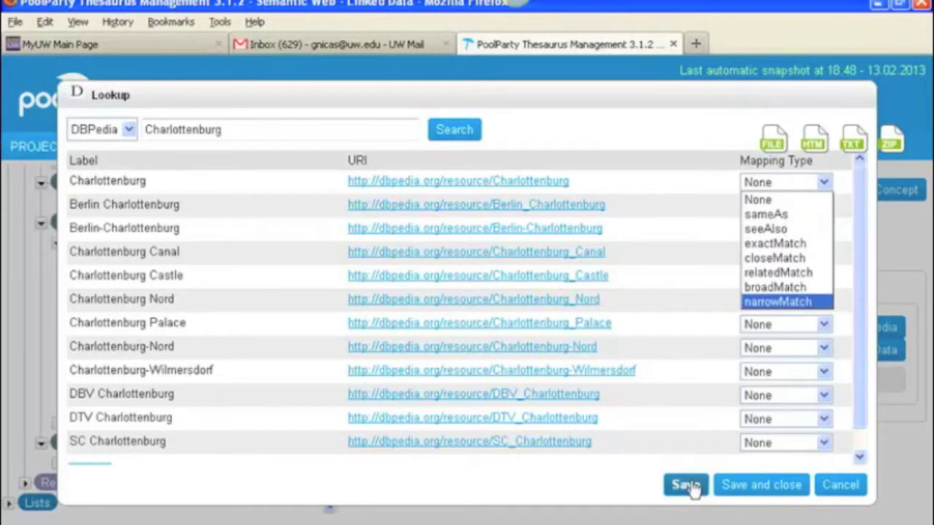
{"action": "left_click", "coordinate": [788, 244]}
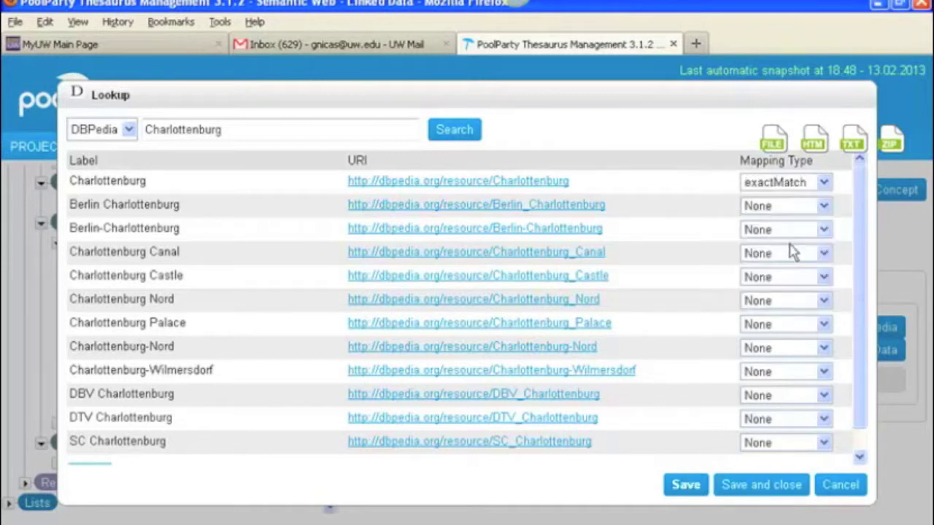
{"action": "left_click", "coordinate": [758, 492]}
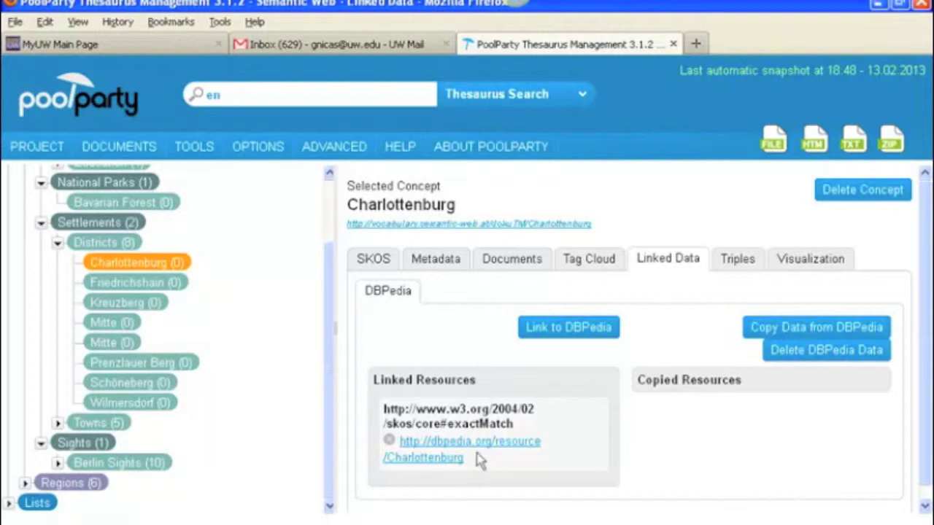
- List Charlottenburg's RDF triples: type, prefLabel, broader, creator, modified date and exactMatch to DBpedia
{"action": "left_click", "coordinate": [816, 328]}
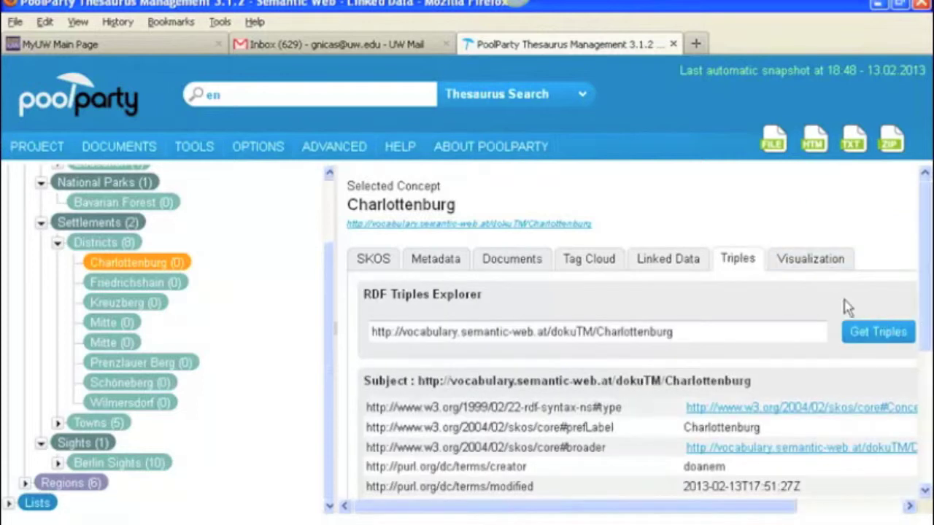
{"action": "mouse_move", "coordinate": [923, 293]}
{"action": "left_mouse_down"}
{"action": "mouse_move", "coordinate": [921, 436]}
{"action": "mouse_move", "coordinate": [921, 292]}
{"action": "left_mouse_up"}
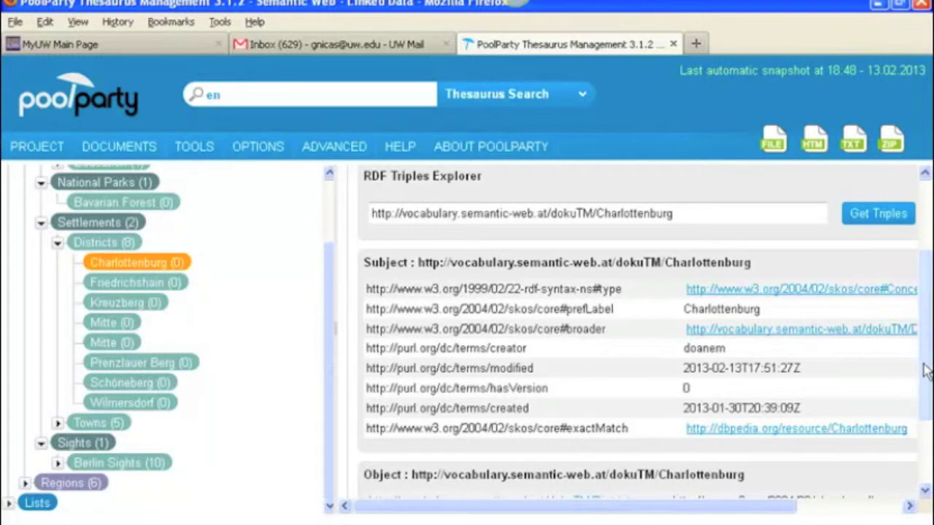
{"action": "scroll", "coordinate": [925, 372], "scroll_direction": "up", "scroll_amount": 3}
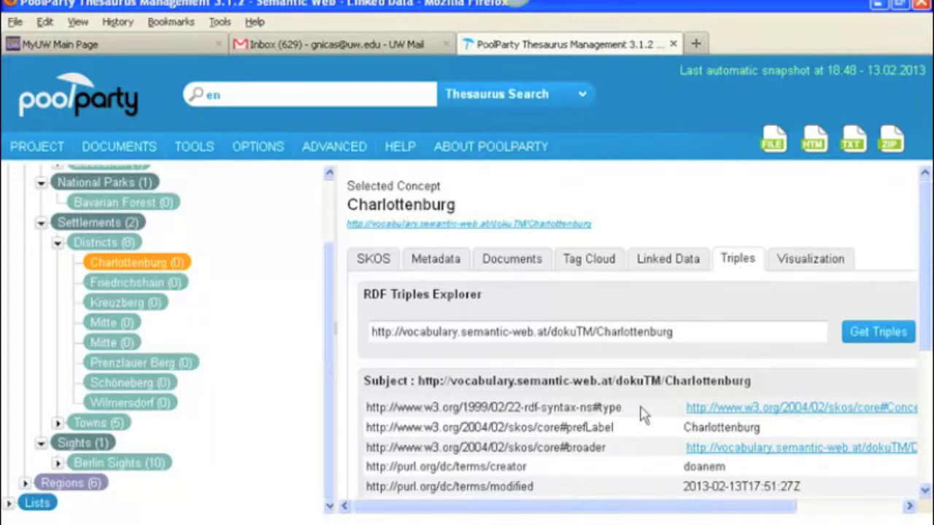
- Graph Charlottenburg in the Visual Browser, then recentre it on the Districts node
{"action": "left_click", "coordinate": [824, 265]}
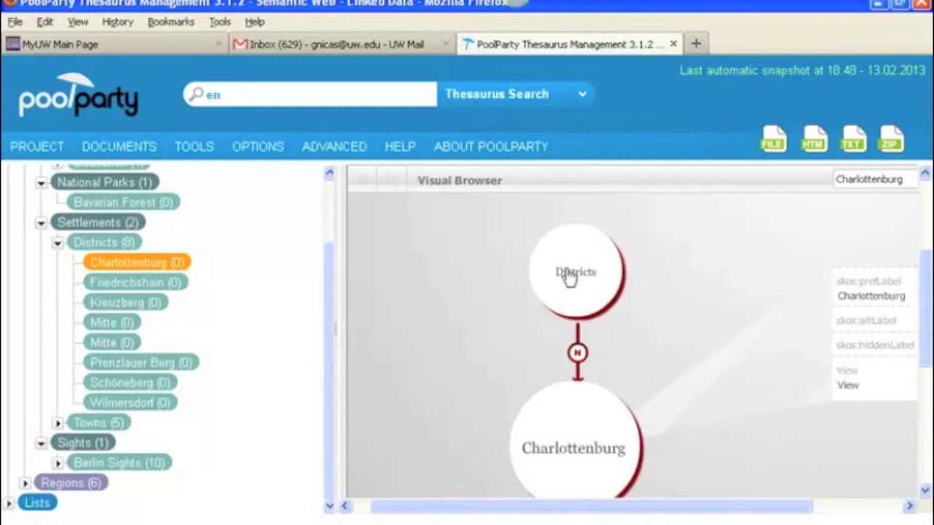
{"action": "left_click", "coordinate": [569, 277]}
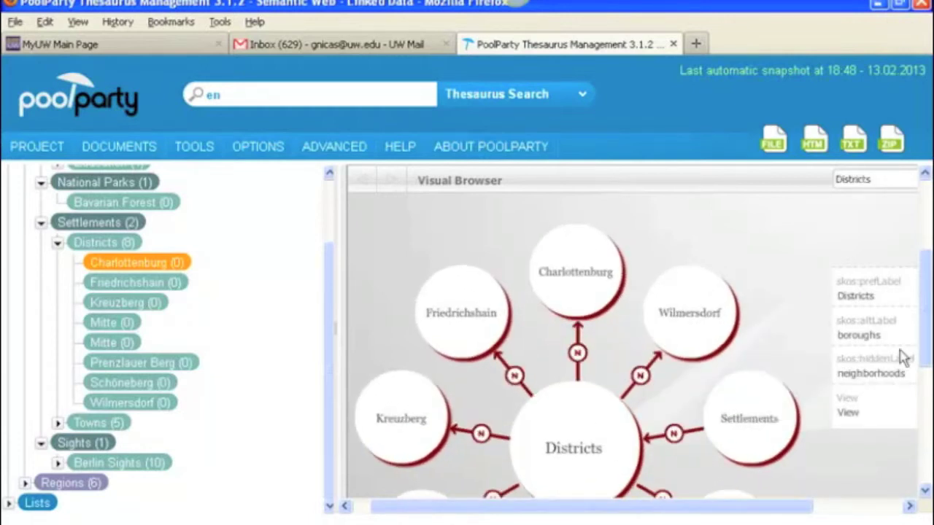
{"action": "left_click_drag", "start_coordinate": [926, 353], "coordinate": [925, 372]}
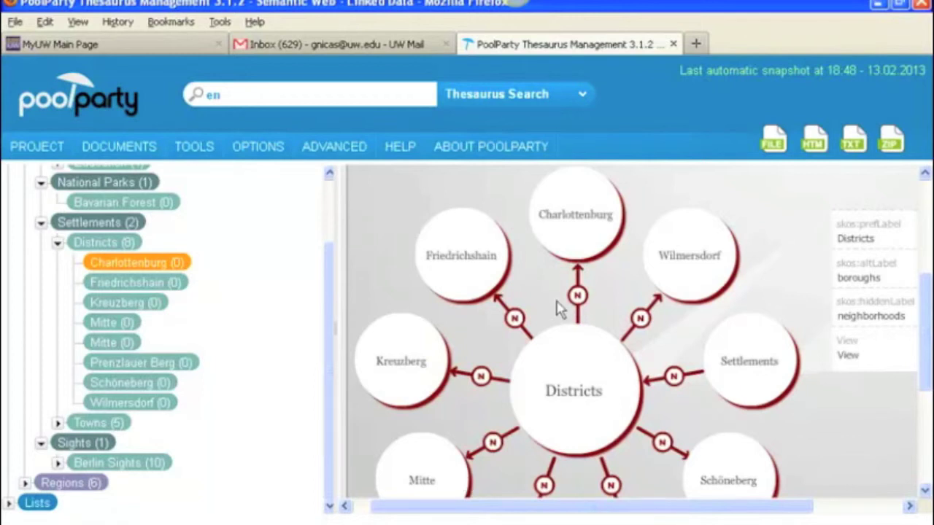
- Select Settlements in the concept tree to see its narrower concepts Districts and Towns
{"action": "left_click", "coordinate": [923, 187]}
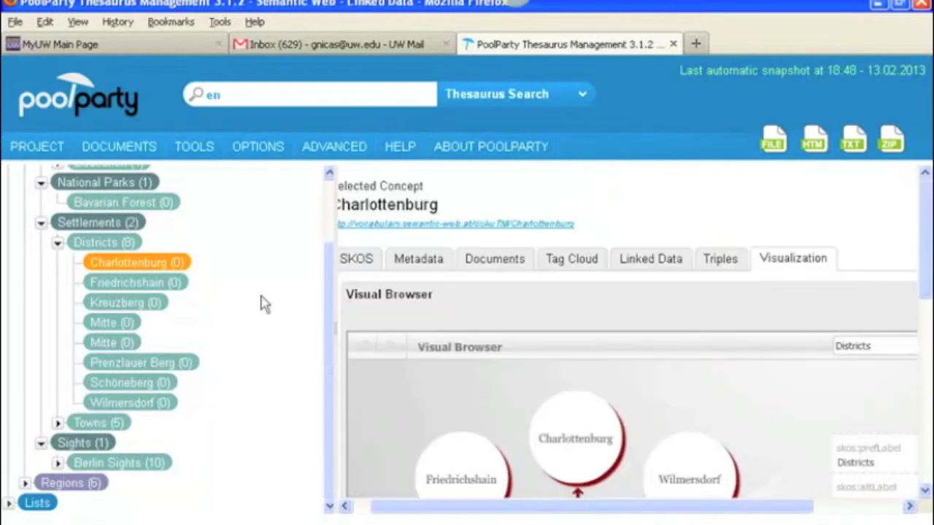
{"action": "left_click", "coordinate": [100, 224]}
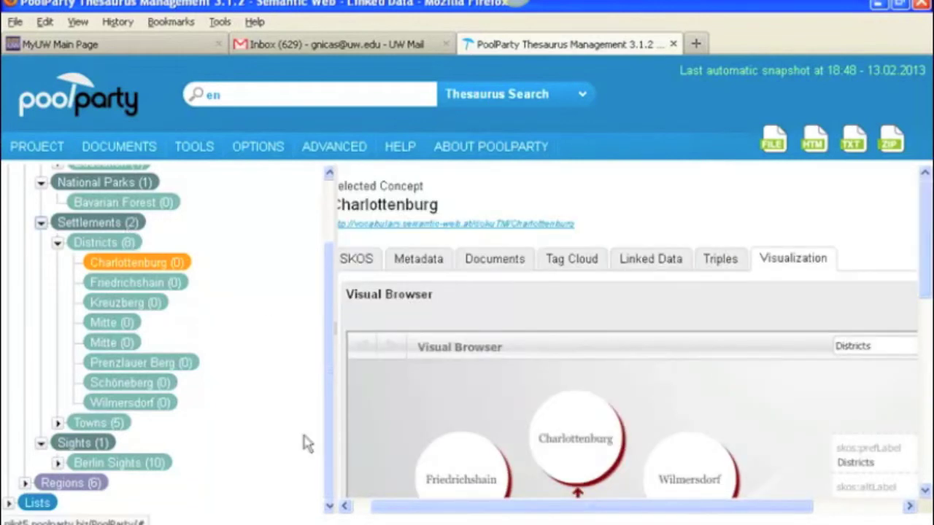